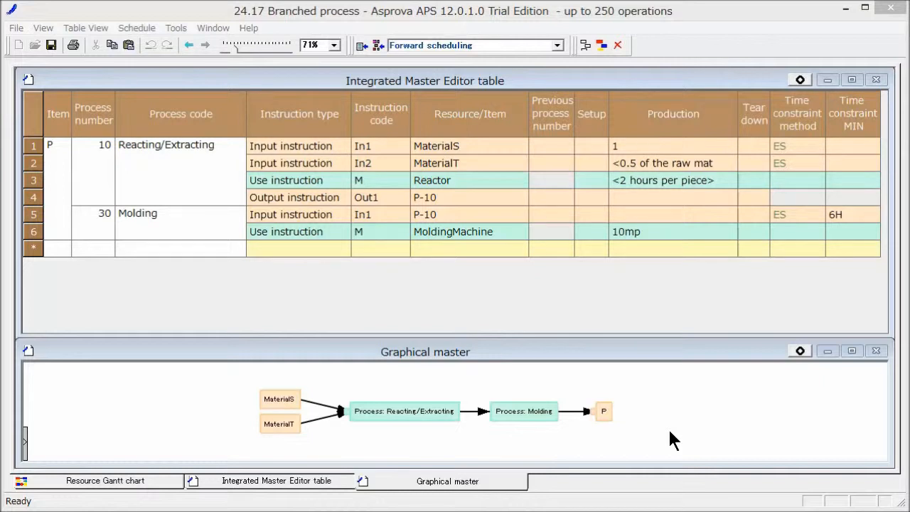
Insert a second output instruction above the existing one in item P's Reacting/Extracting process
left_click(60, 150)
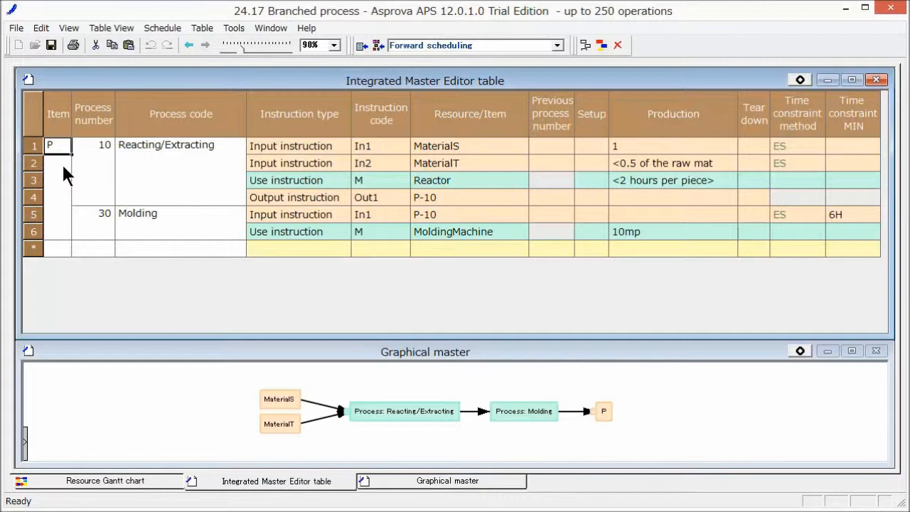
right_click(293, 193)
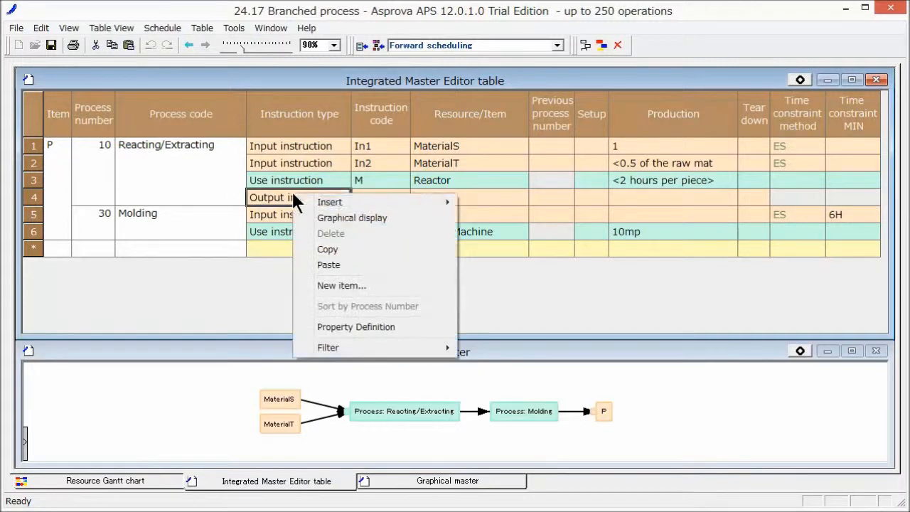
mouse_move(427, 203)
left_click(498, 229)
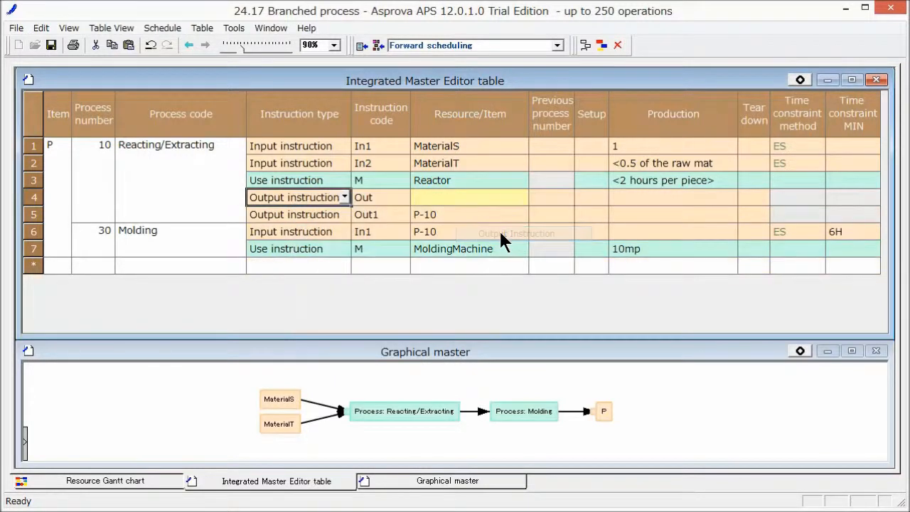
Set the new output instruction's code to Out2 and its item to P-10-Sub
left_click(389, 195)
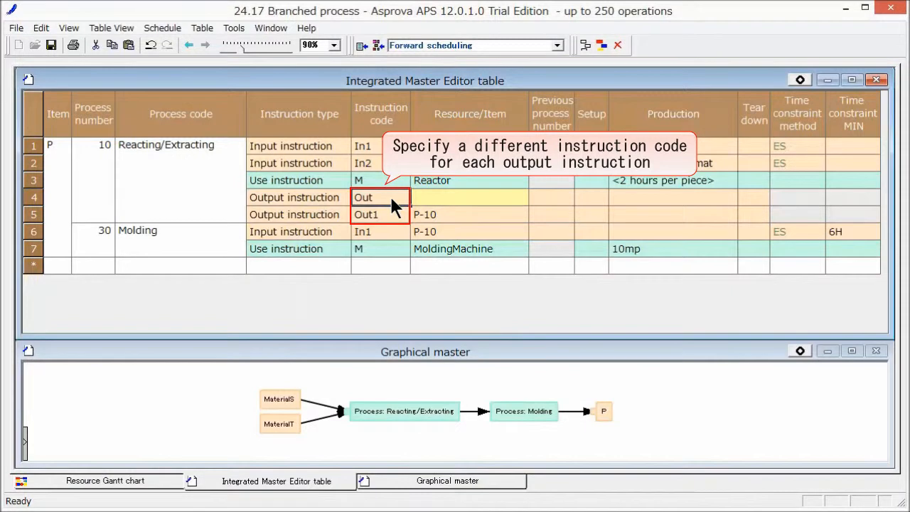
left_click(392, 199)
left_click(391, 197)
type("2")
left_click(434, 202)
left_click(434, 201)
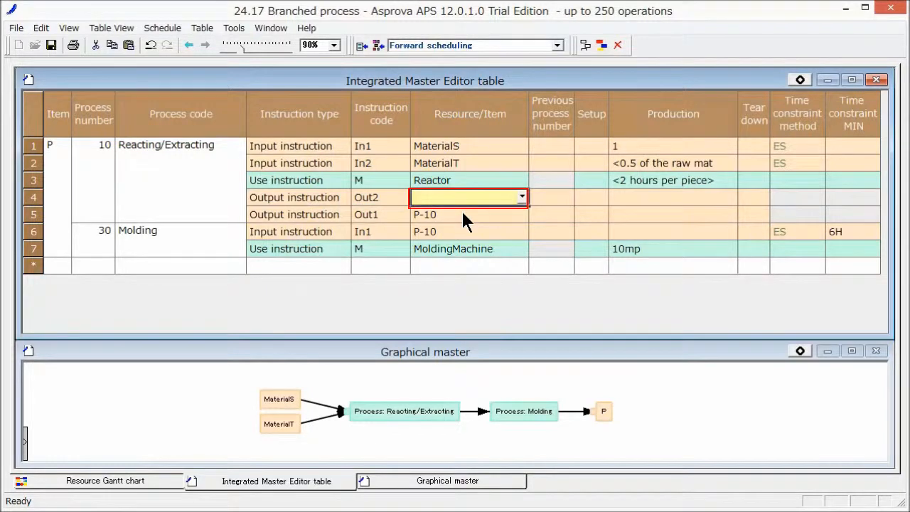
type("P-10-Sub")
key("Tab")
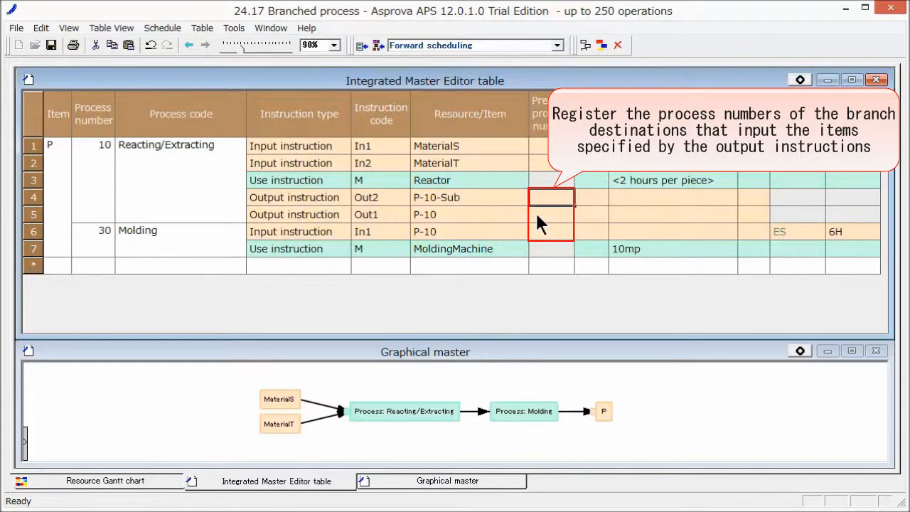
Set the previous process numbers to 20 for the P-10-Sub output, 30 for the P-10 output and 10 for the Molding input
type("20")
key("Return")
type("30")
key("Return")
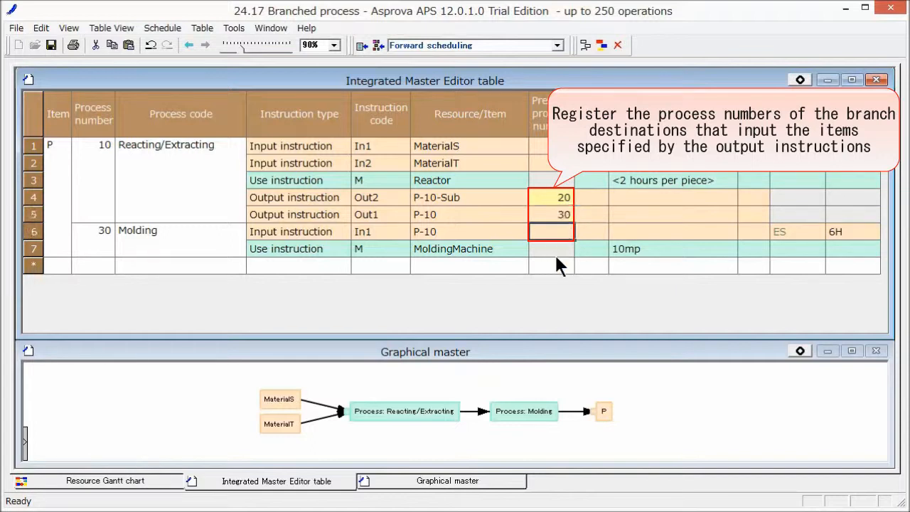
type("10")
key("Return")
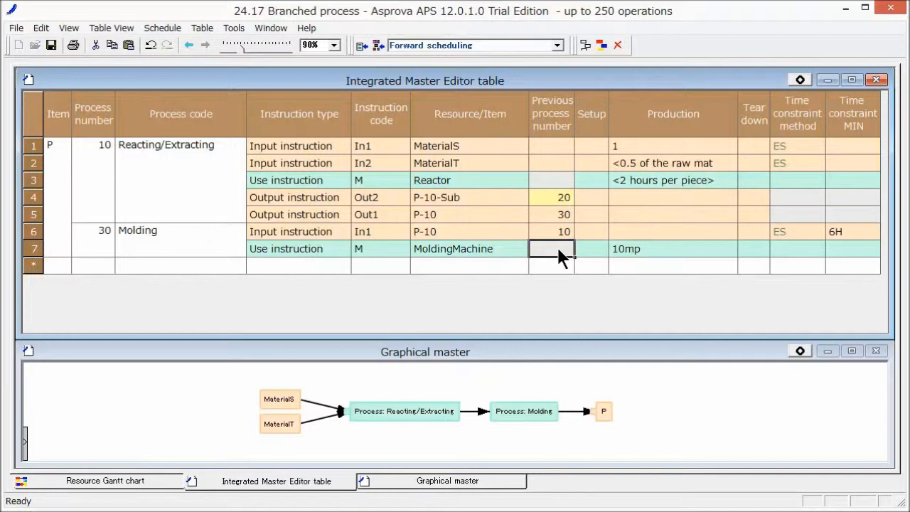
Add process number 20 for item P with the process code Preparation by-product
left_click(56, 264)
type("P")
key("Return")
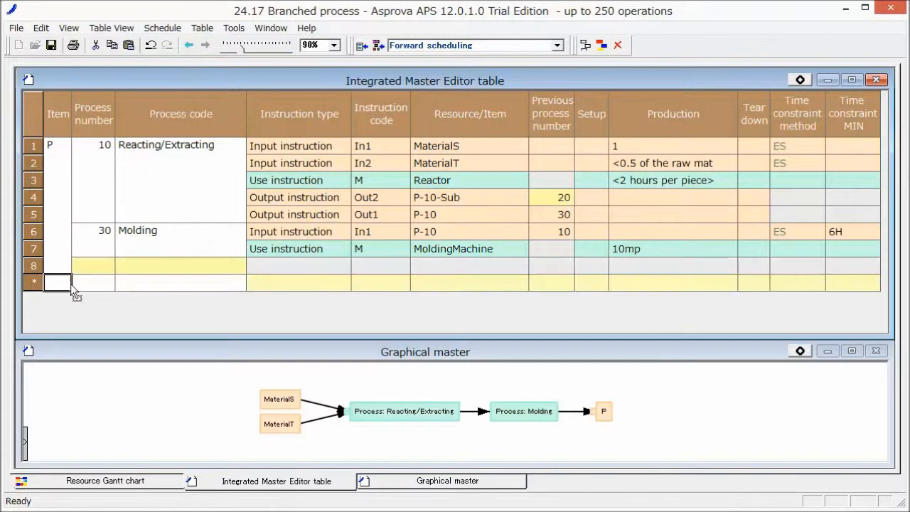
left_click(100, 265)
type("20")
key("Tab")
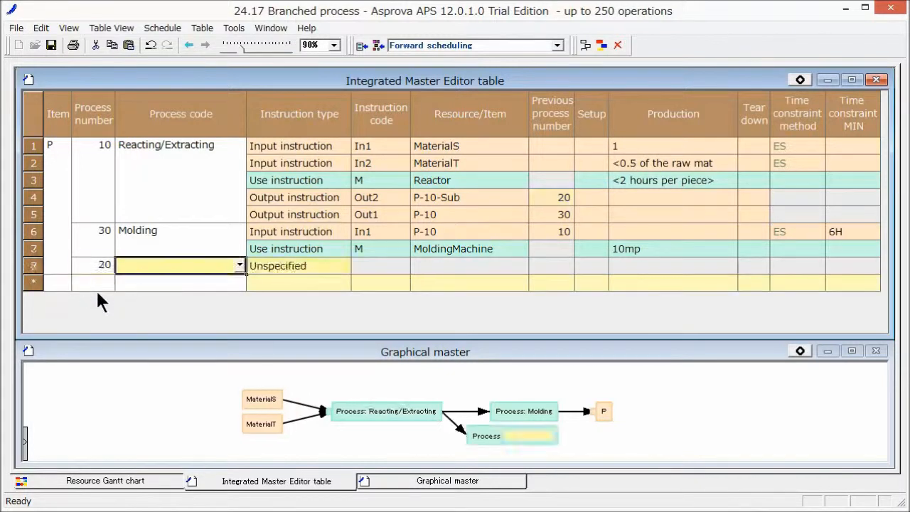
type("Preparation by-product")
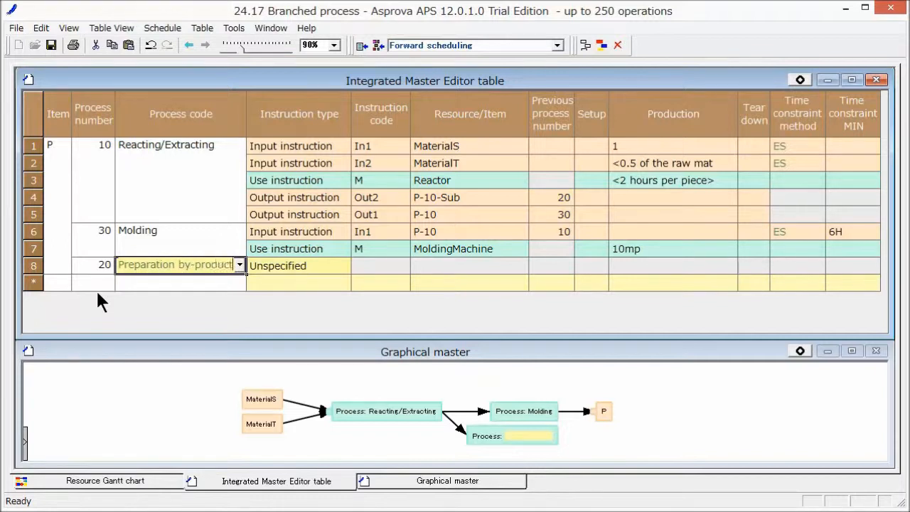
key("Tab")
Give the Preparation by-product process an input instruction for P-10-Sub with previous process number 10
left_click(343, 265)
left_click(330, 282)
left_click(491, 266)
left_click(522, 265)
scroll(519, 290, "down", 1)
left_click(456, 318)
left_click(554, 268)
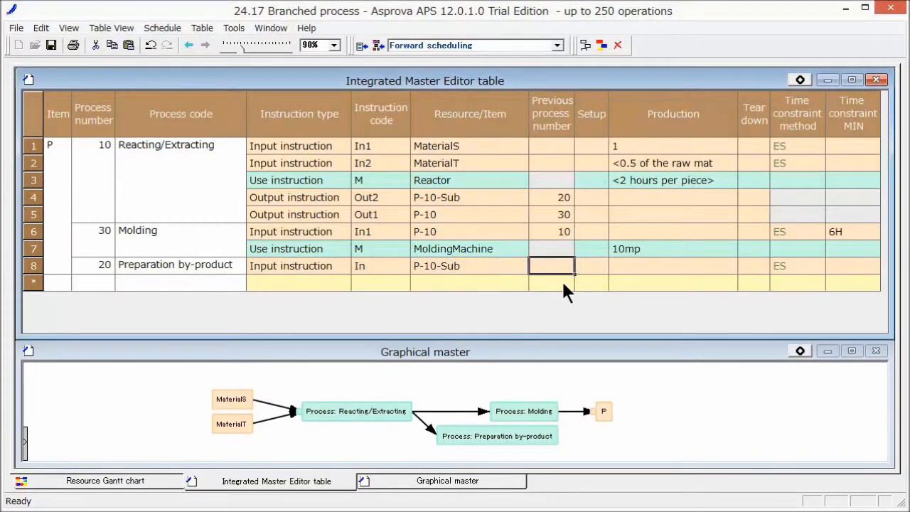
type("10")
key("Return")
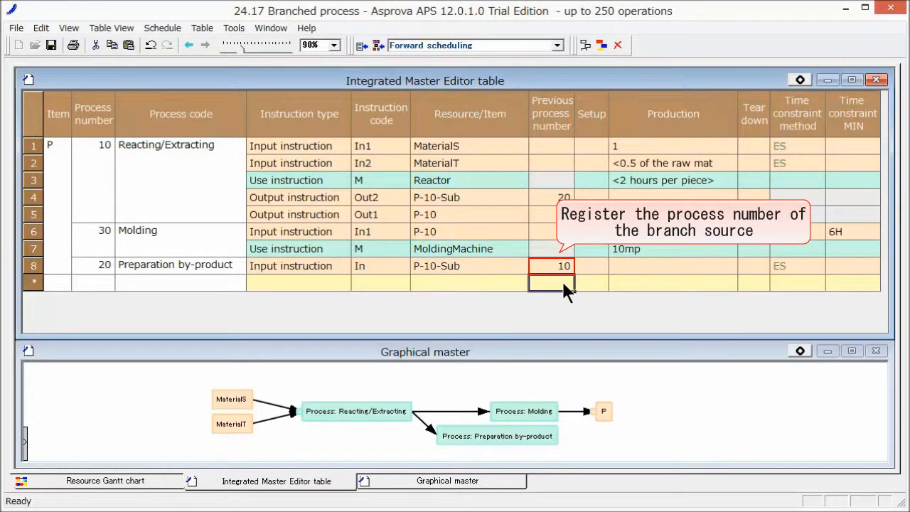
Copy the Preparation by-product row's item, process number and process code, and paste them twice as new rows below it
left_click(59, 268)
left_click_drag(60, 268, 149, 271)
right_click(161, 273)
left_click(173, 325)
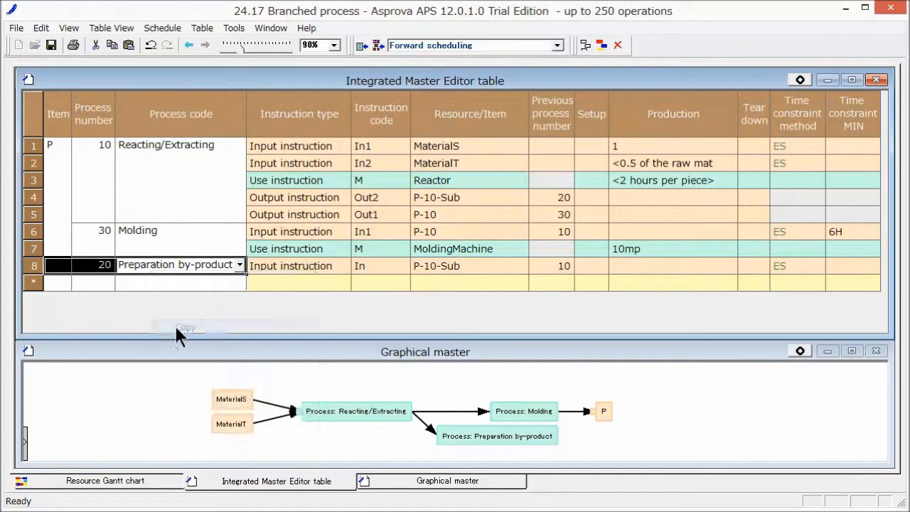
right_click(55, 284)
left_click(92, 354)
right_click(60, 294)
left_click(98, 371)
Set the two new Preparation by-product rows to Use instruction and Output instruction, in that order
left_click(326, 283)
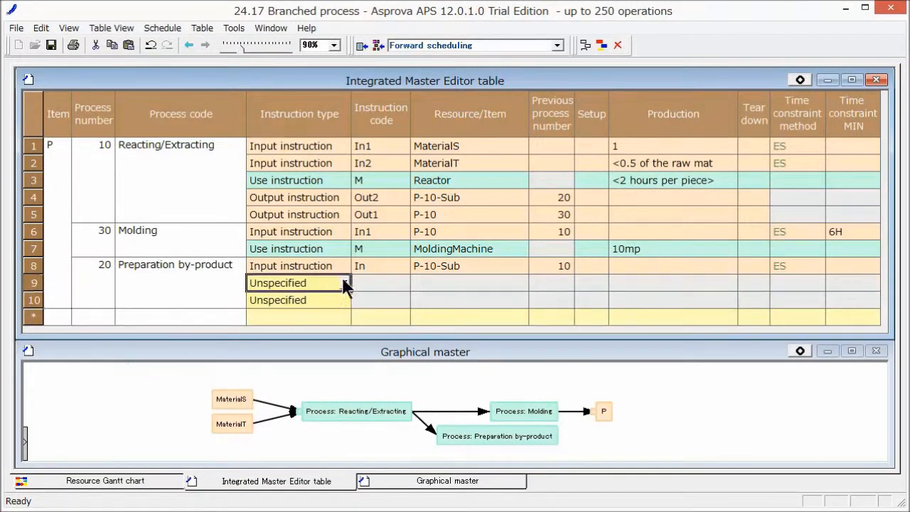
left_click(344, 283)
left_click(320, 311)
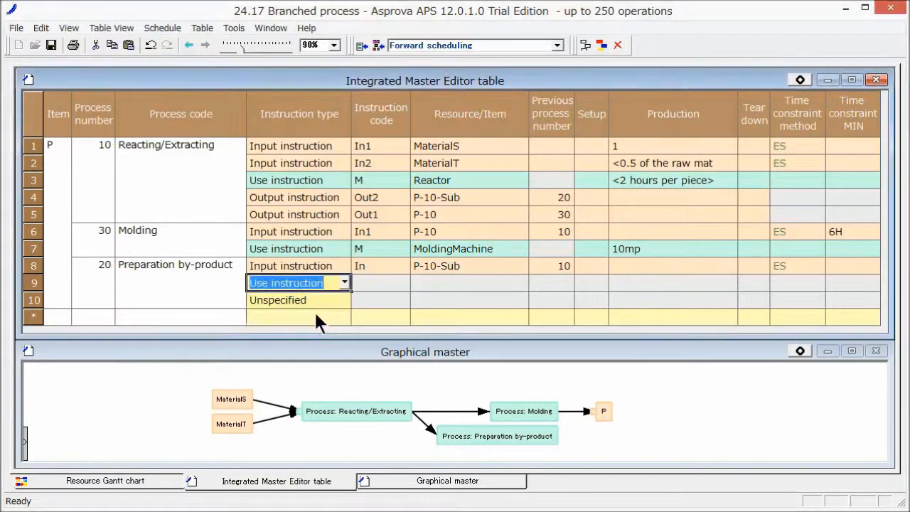
left_click(342, 295)
left_click(345, 300)
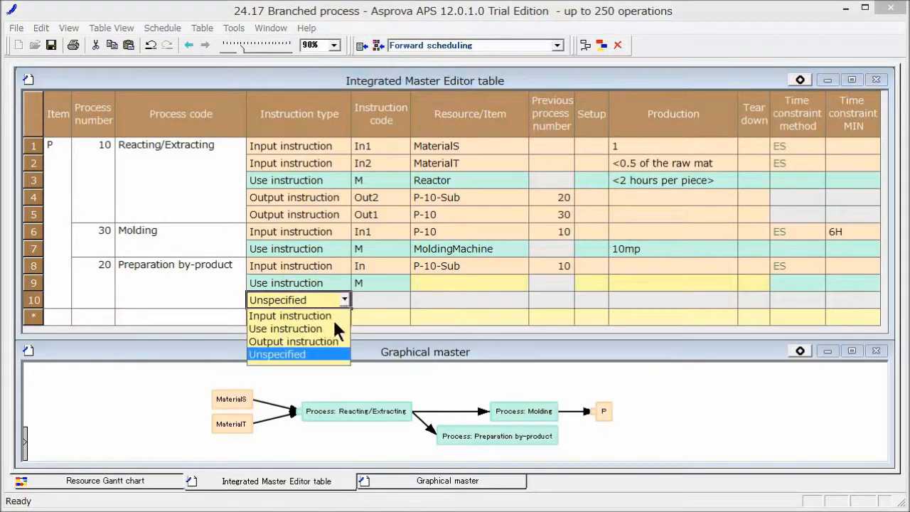
left_click(330, 340)
Assign PreparationMachine to the new use instruction and set its production to 1hp
left_click(444, 282)
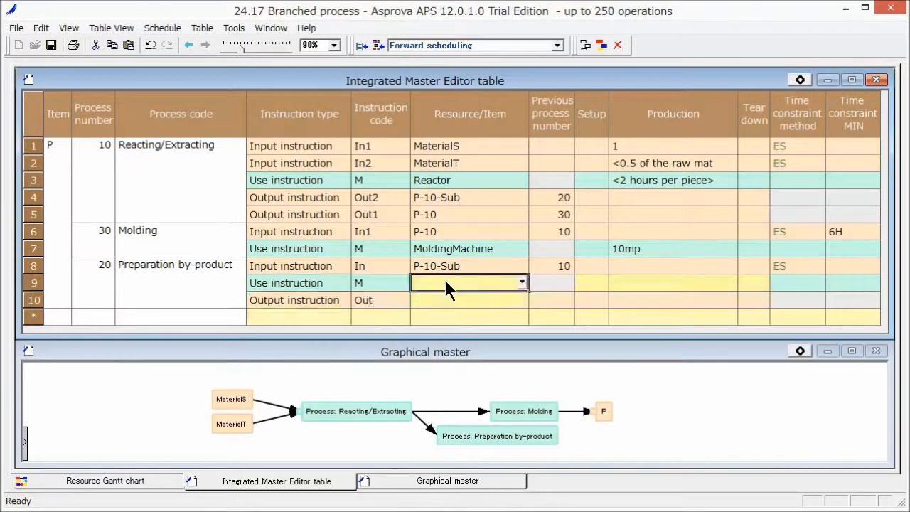
left_click(523, 282)
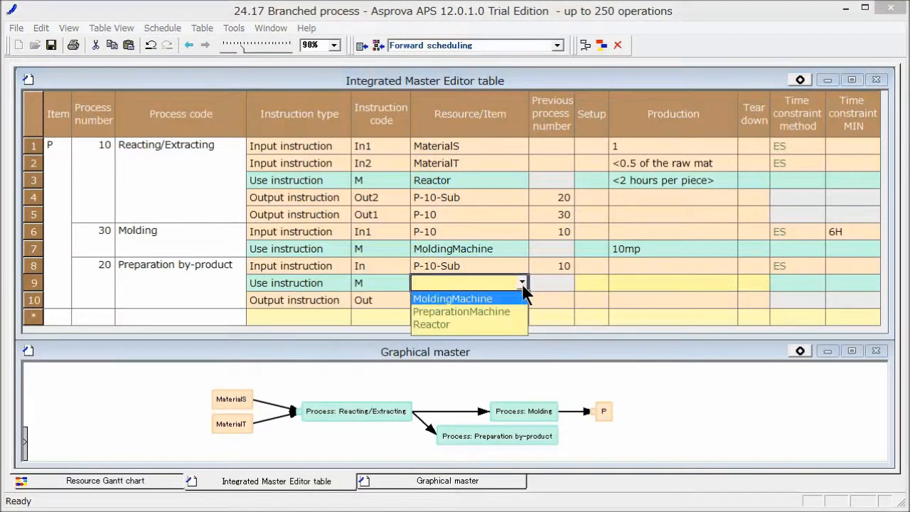
left_click(507, 311)
left_click(554, 278)
left_click(644, 285)
type("1hp")
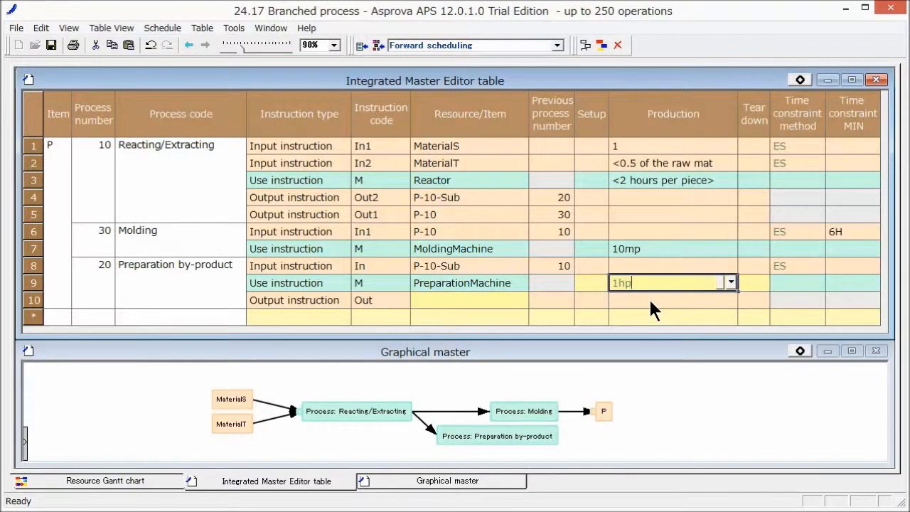
left_click(649, 297)
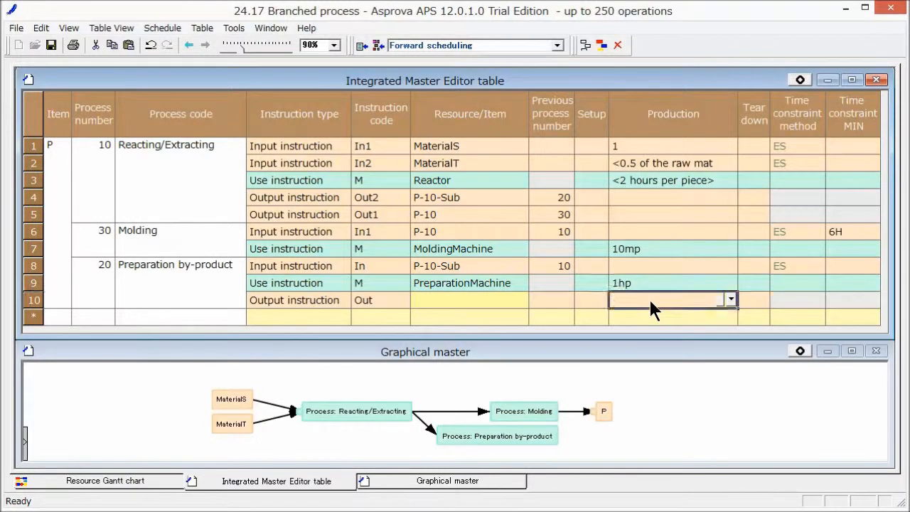
Set the Preparation by-product output item to ReclaimedMaterial with previous process number -1
left_click(496, 302)
left_click(522, 299)
scroll(491, 356, "down", 1)
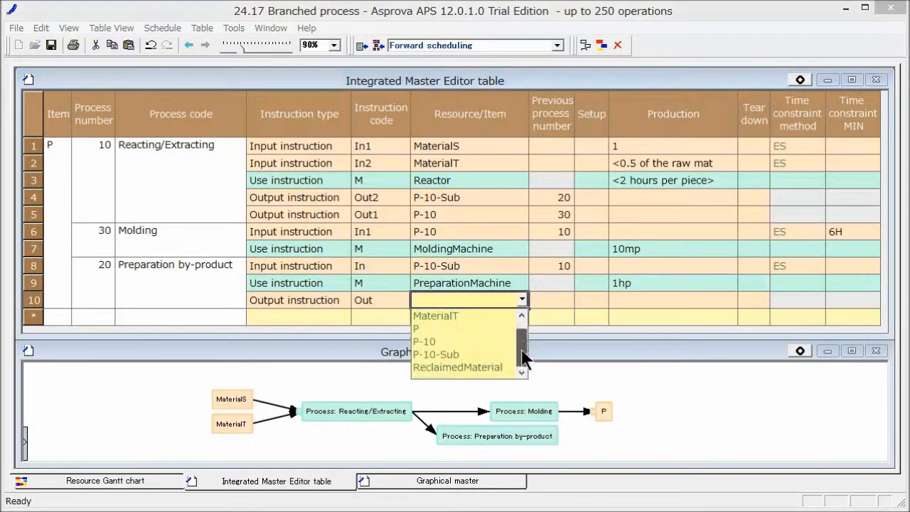
left_click(491, 367)
left_click(560, 304)
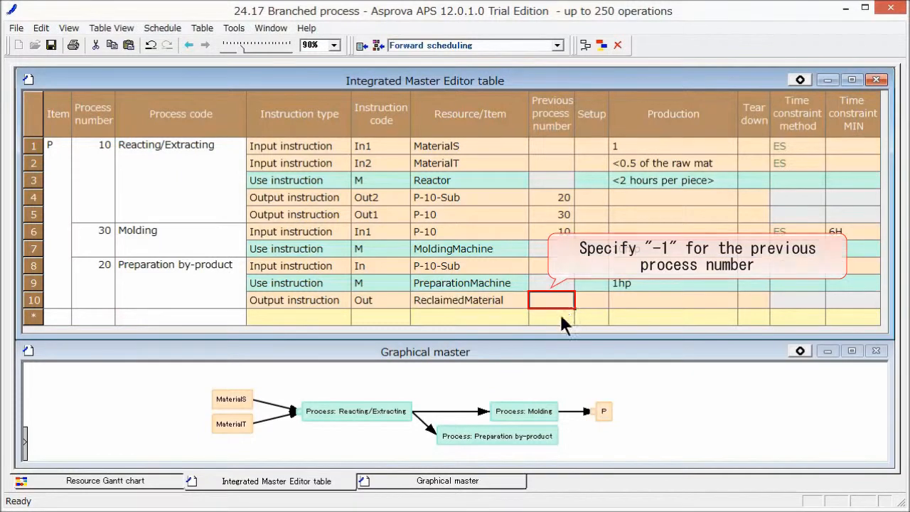
type("-1")
key("Return")
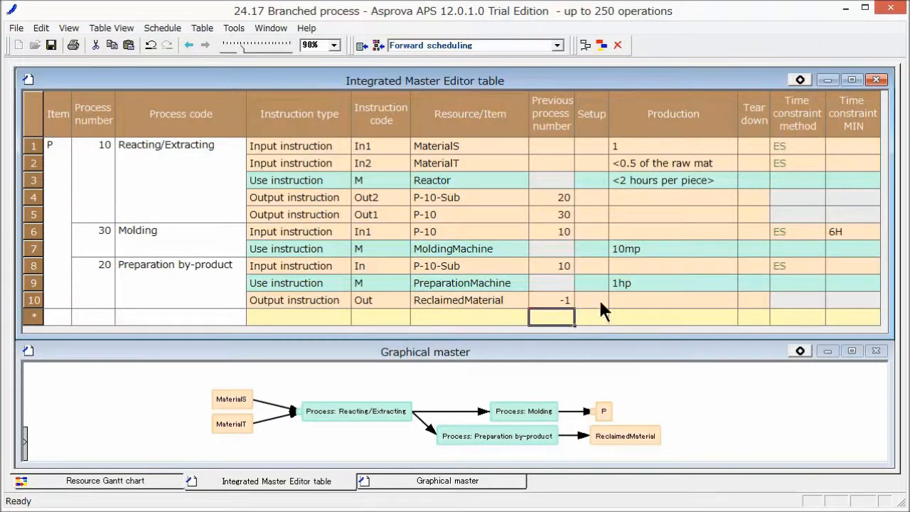
Set the Time constraint MIN of the P-10-Sub input instruction to 12H and switch to the Graphical master
left_click(838, 265)
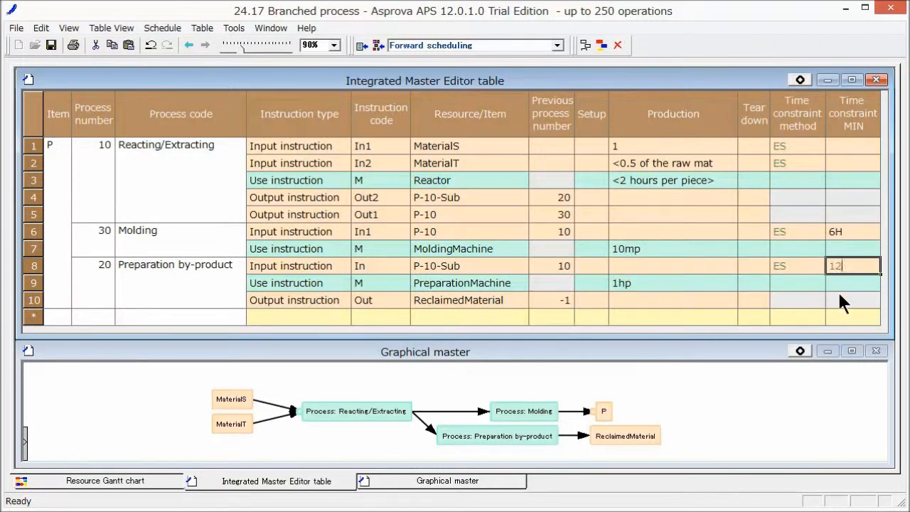
key("Return")
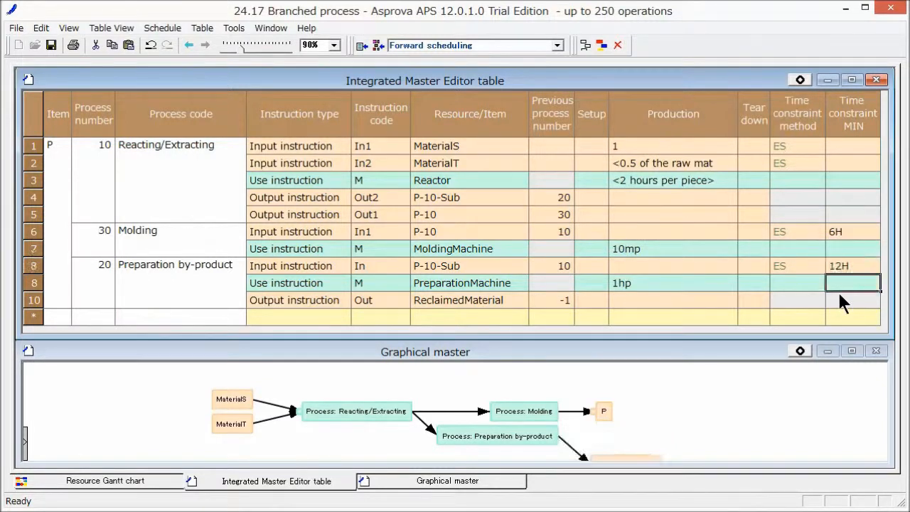
left_click(765, 416)
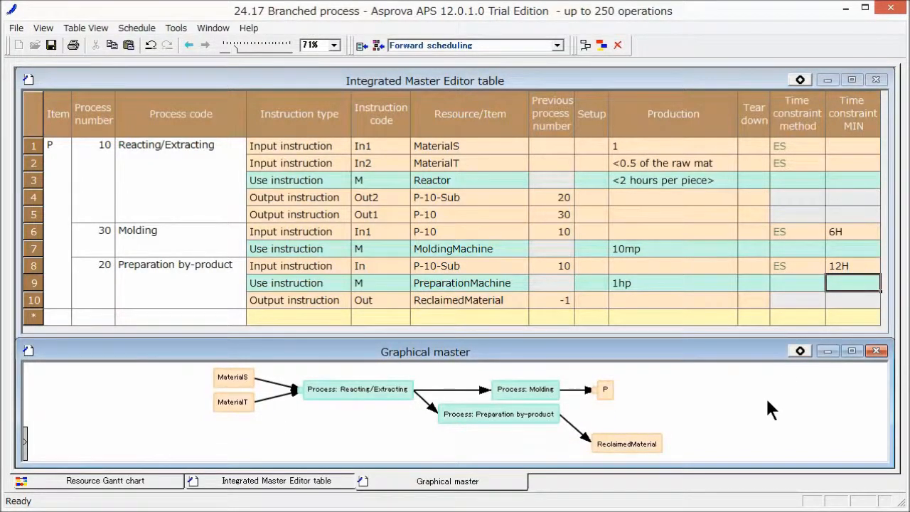
Maximize the Resource Gantt chart and reschedule with Forward scheduling
right_click(171, 480)
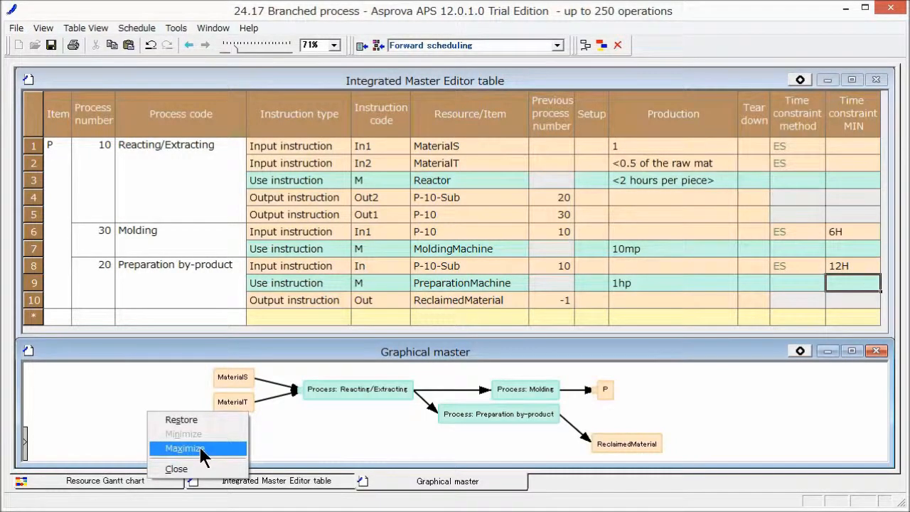
left_click(200, 449)
left_click(601, 44)
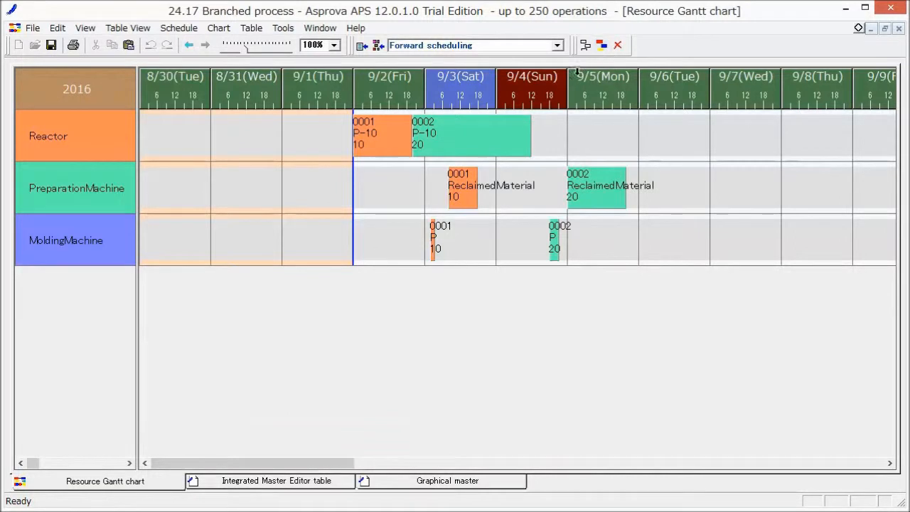
Select order 0002's Reactor operation and inspect the details of its links to MoldingMachine and PreparationMachine
left_click(510, 135)
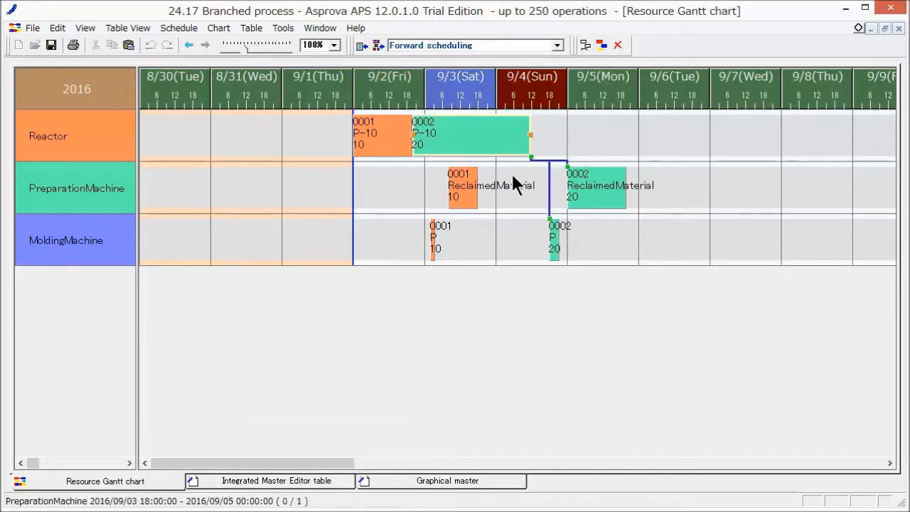
mouse_move(550, 191)
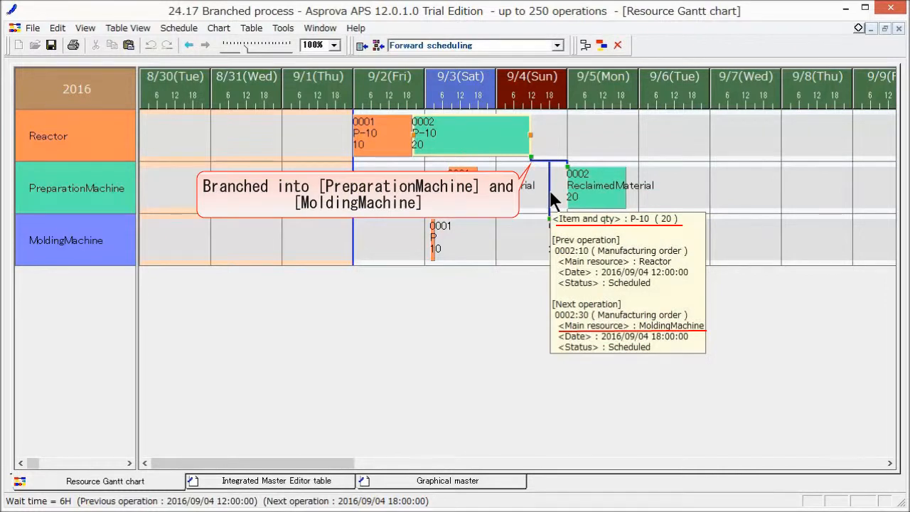
mouse_move(556, 160)
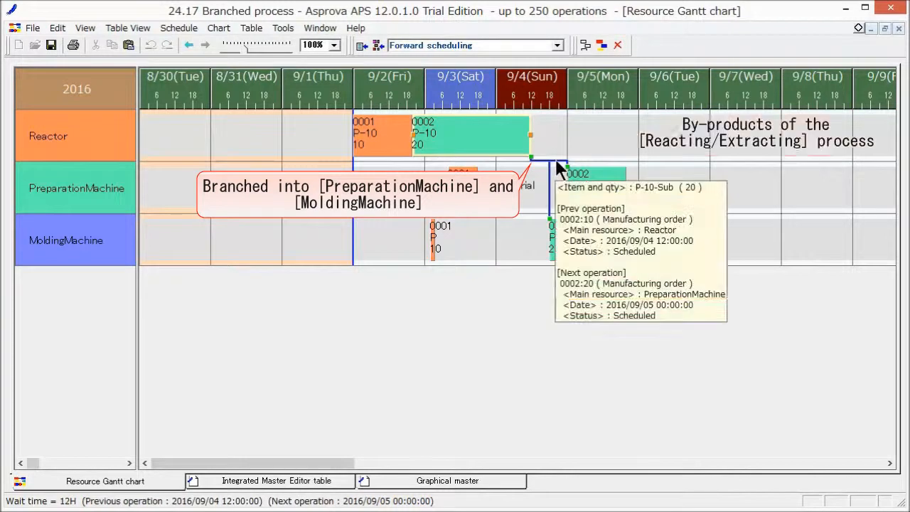